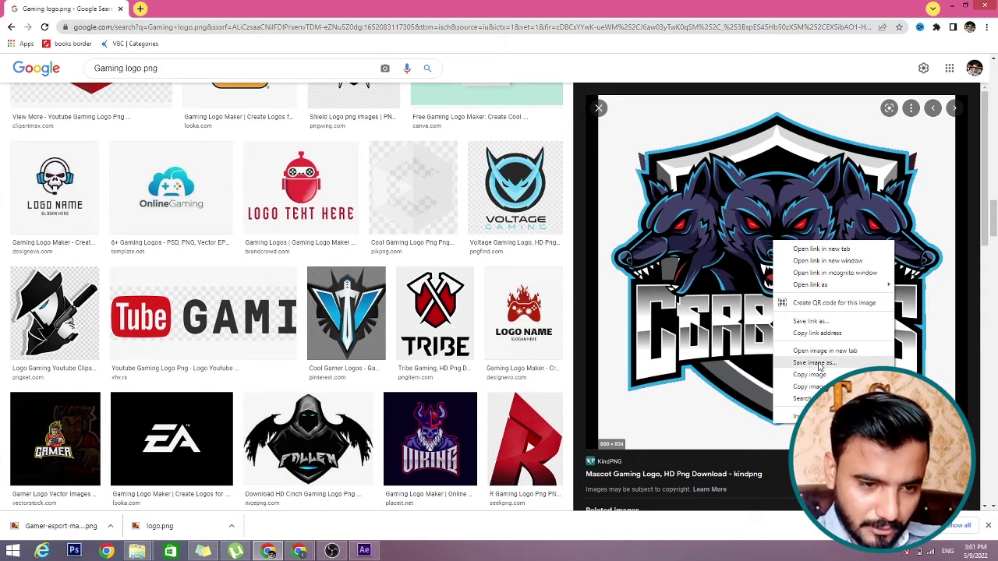
# Step: Open the remove.bg website in a new browser tab beside the Google Images results
pyautogui.click(756, 335)
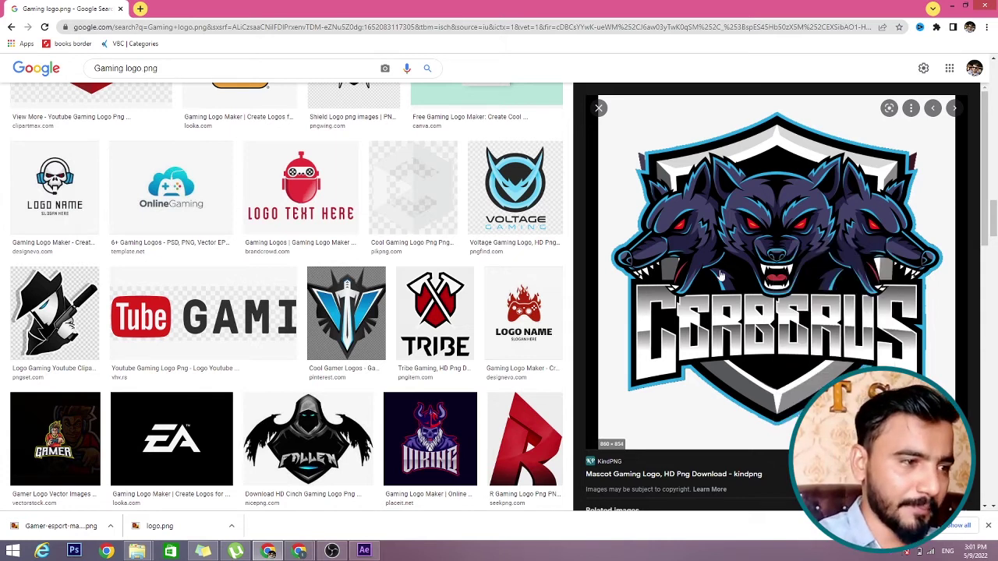
pyautogui.click(141, 8)
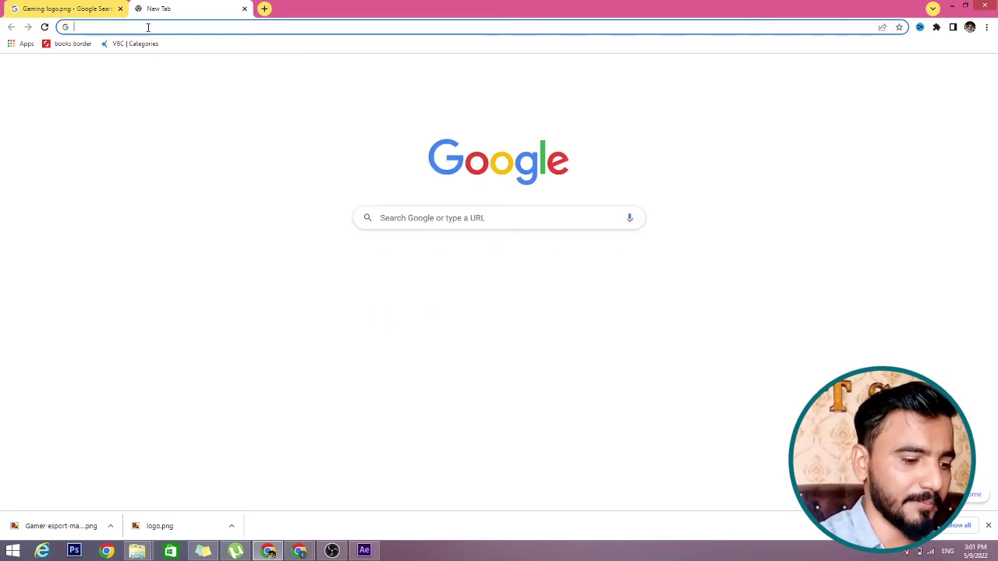
pyautogui.write('remove')
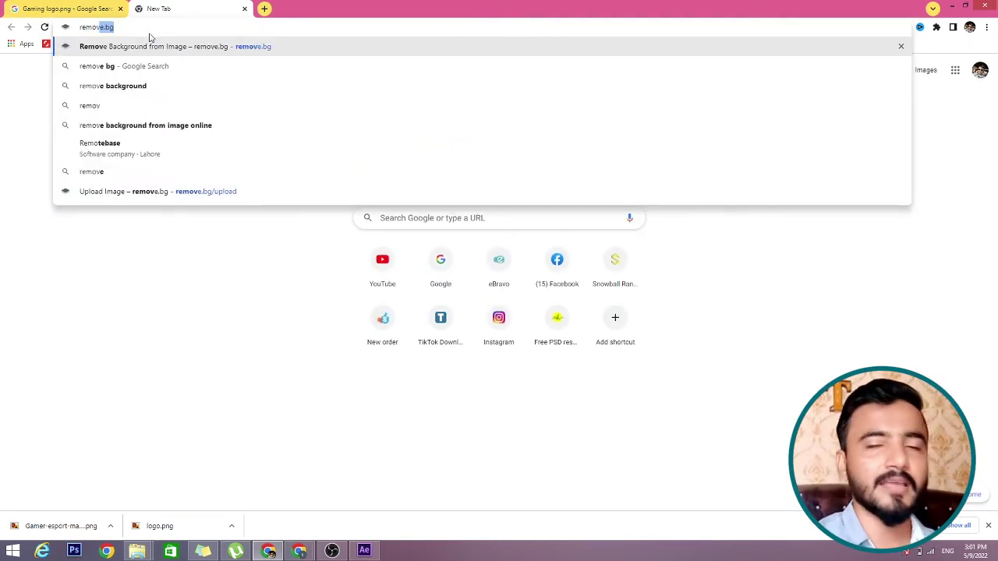
pyautogui.press('Return')
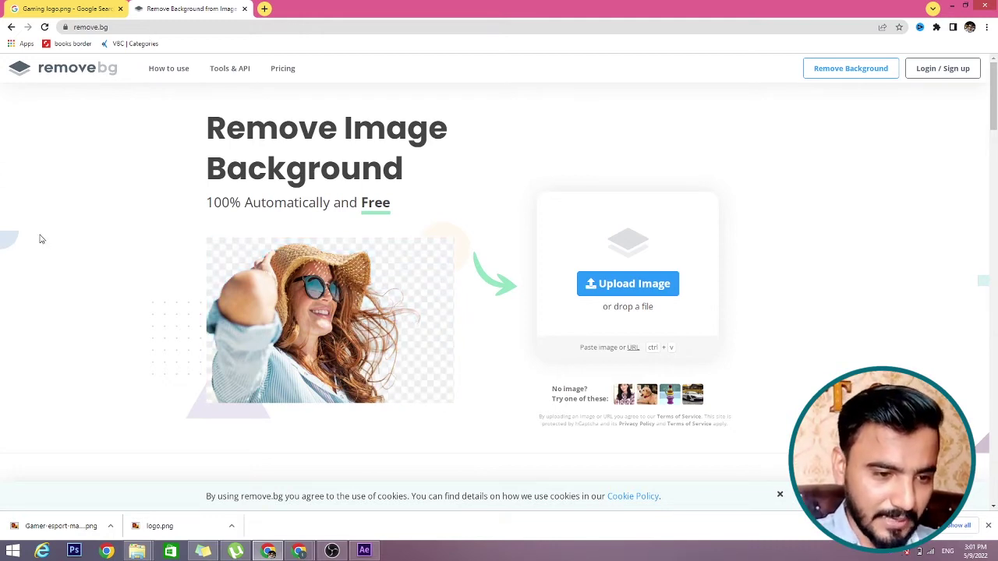
# Step: Remove the Cerberus logo's background on remove.bg via its pasted image URL and download the PNG
pyautogui.click(632, 349)
pyautogui.hotkey('ctrl', 'v')
pyautogui.click(549, 111)
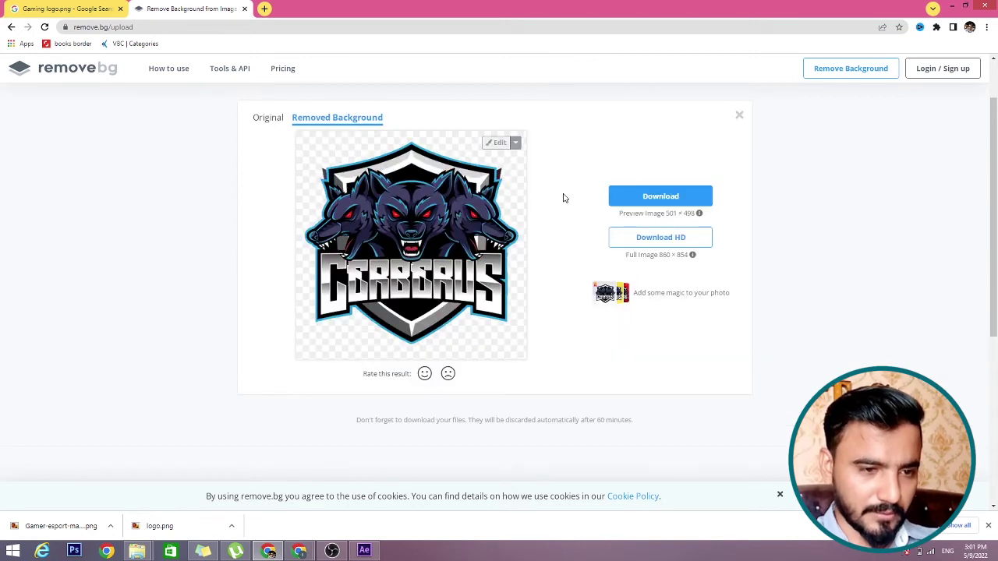
pyautogui.click(661, 196)
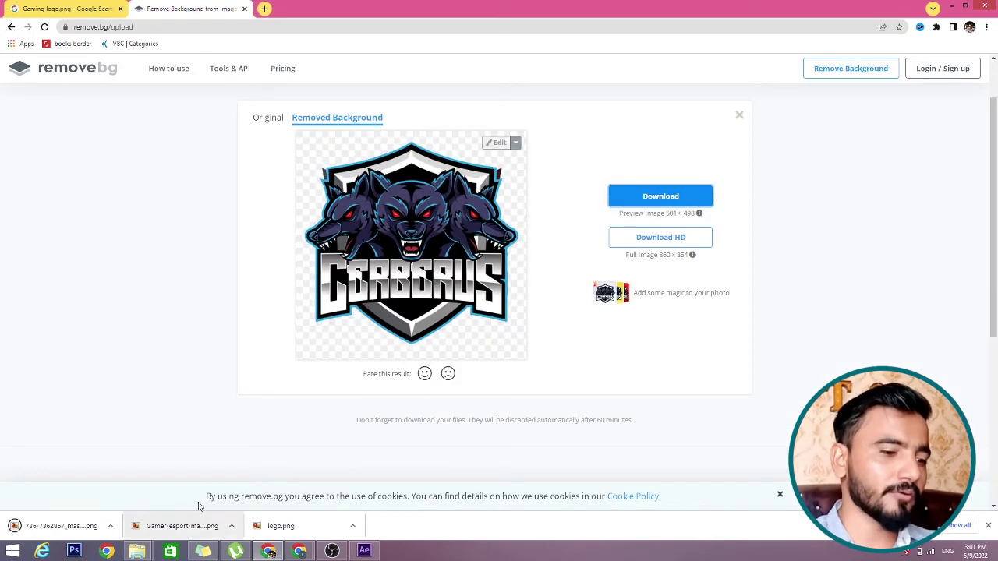
pyautogui.click(364, 552)
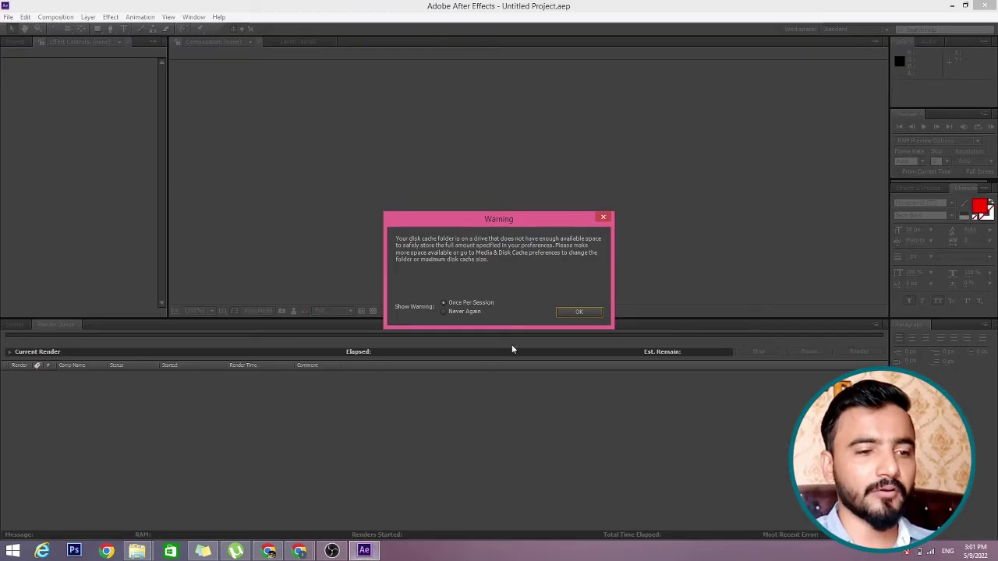
# Step: Dismiss the disk-cache and missing-file warnings and delete 228-[Converted].png from the project
pyautogui.click(562, 314)
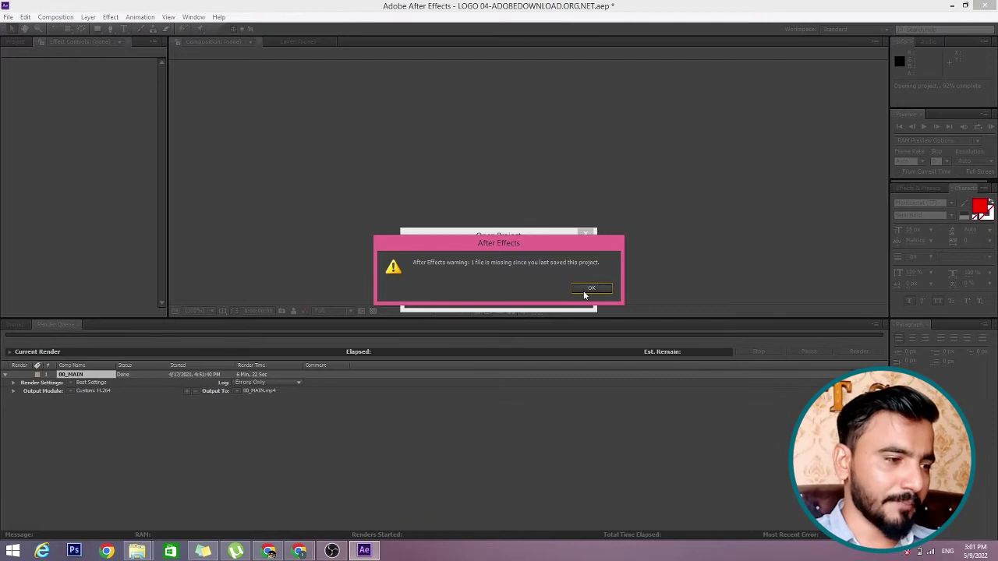
pyautogui.click(583, 291)
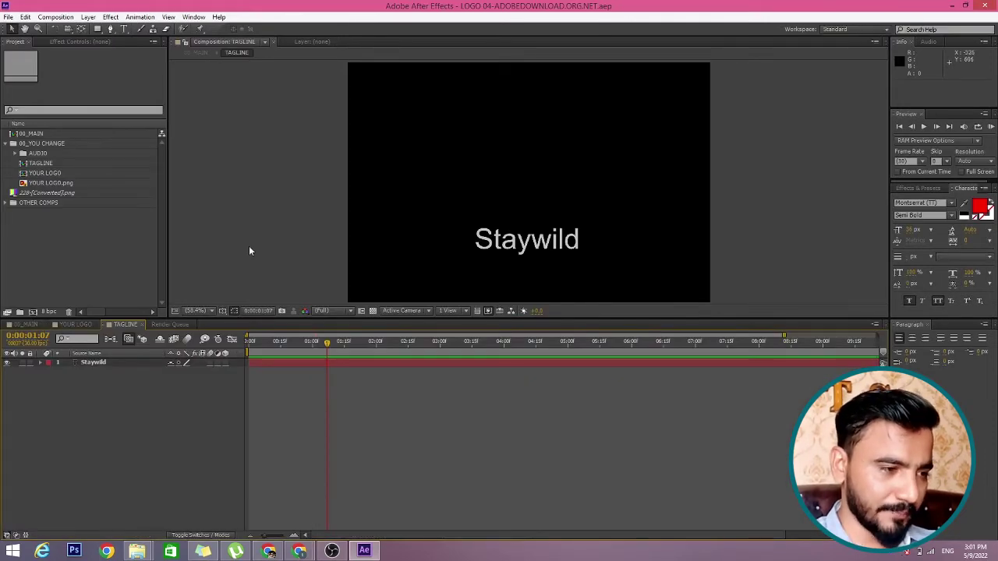
pyautogui.click(77, 194)
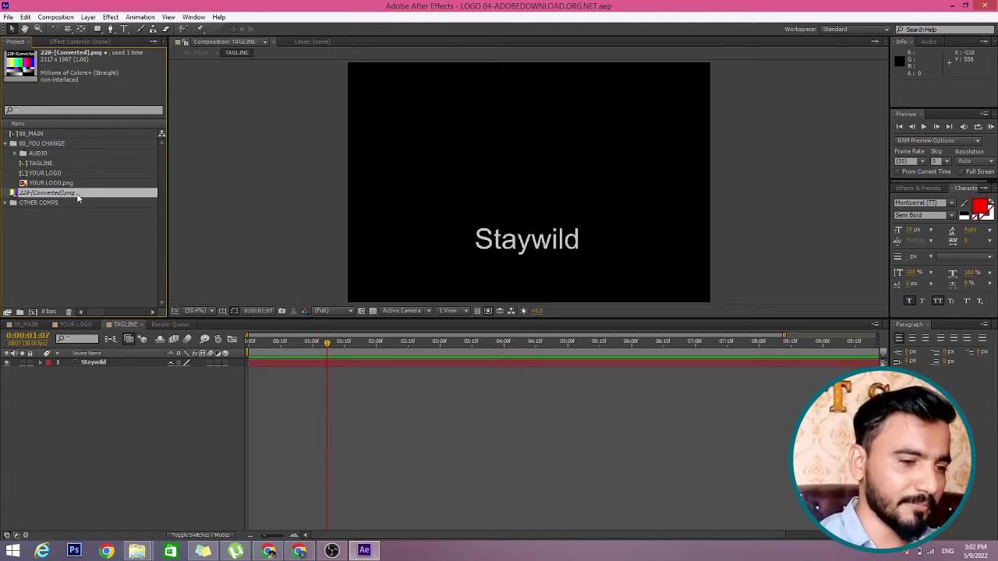
pyautogui.press('Delete')
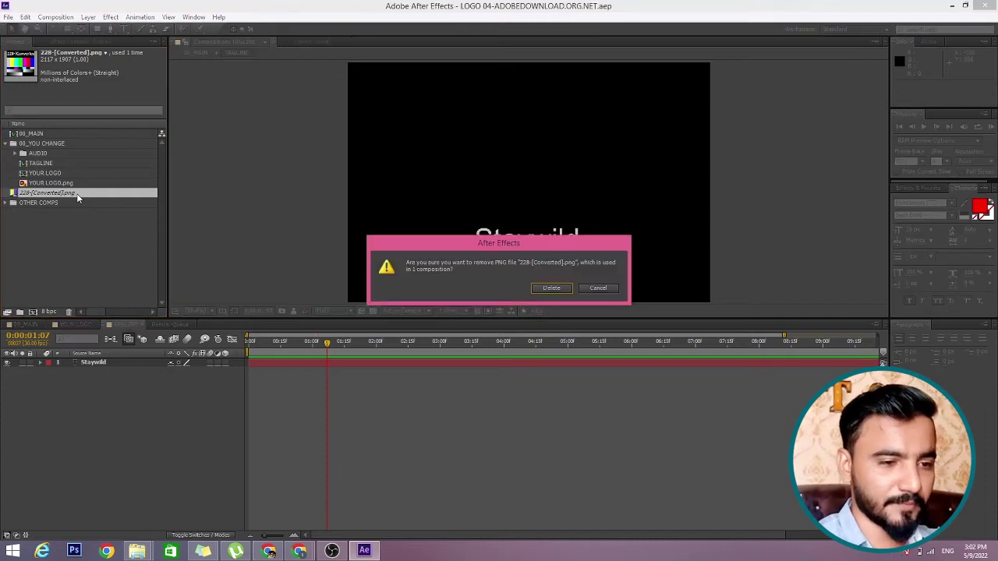
pyautogui.click(542, 289)
# Step: Import the downloaded Cerberus PNG into the Project panel from its Explorer folder
pyautogui.click(270, 550)
pyautogui.click(111, 527)
pyautogui.click(160, 491)
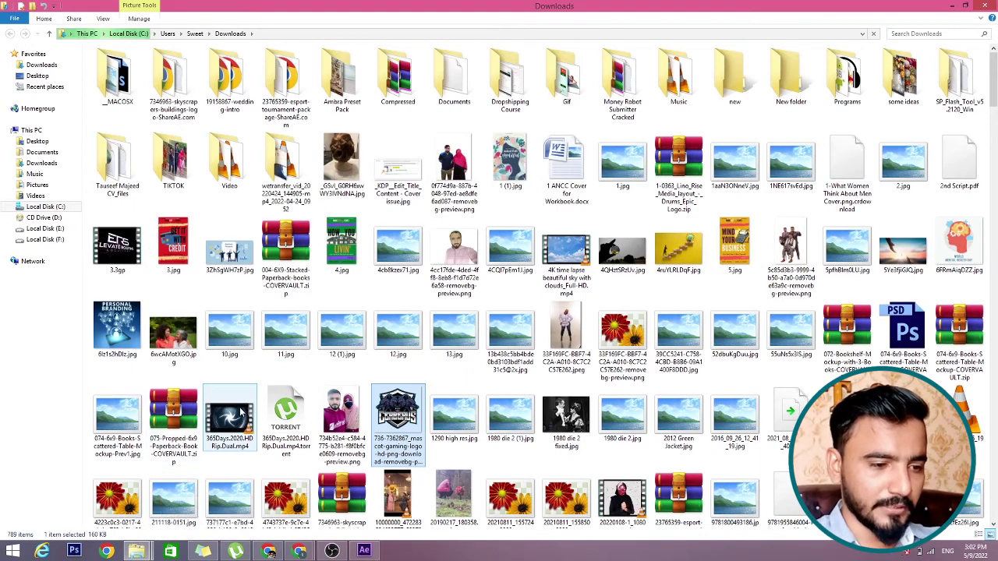
pyautogui.moveTo(398, 423); pyautogui.dragTo(109, 262)
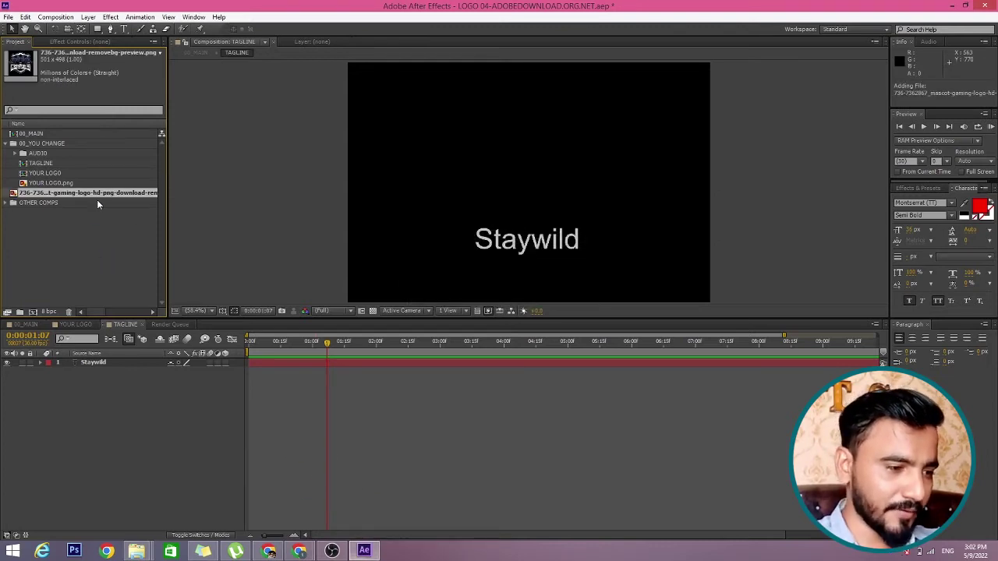
# Step: Place the Cerberus PNG in the YOUR LOGO timeline and check it above Staywild in 00_MAIN
pyautogui.click(116, 363)
pyautogui.click(120, 390)
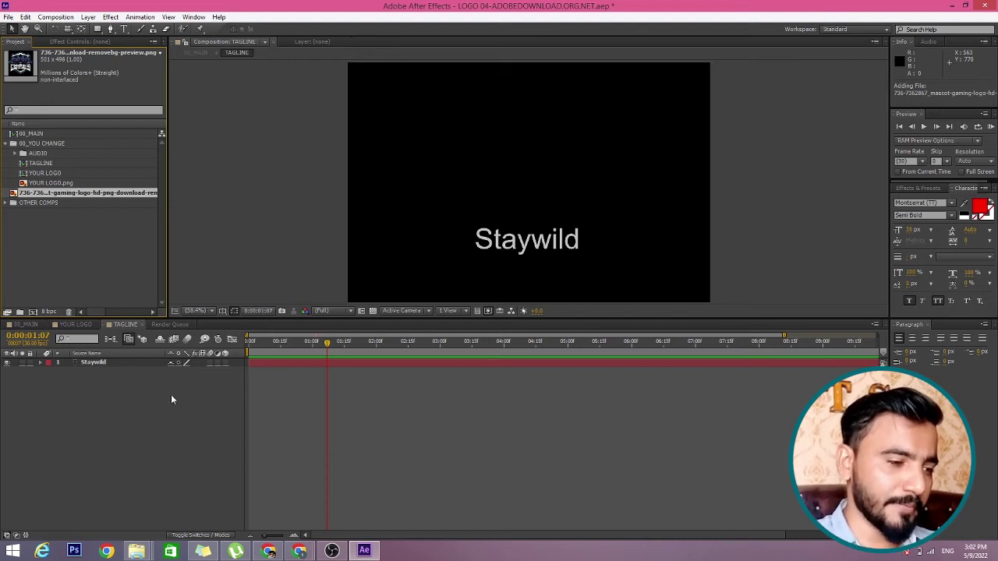
pyautogui.click(76, 325)
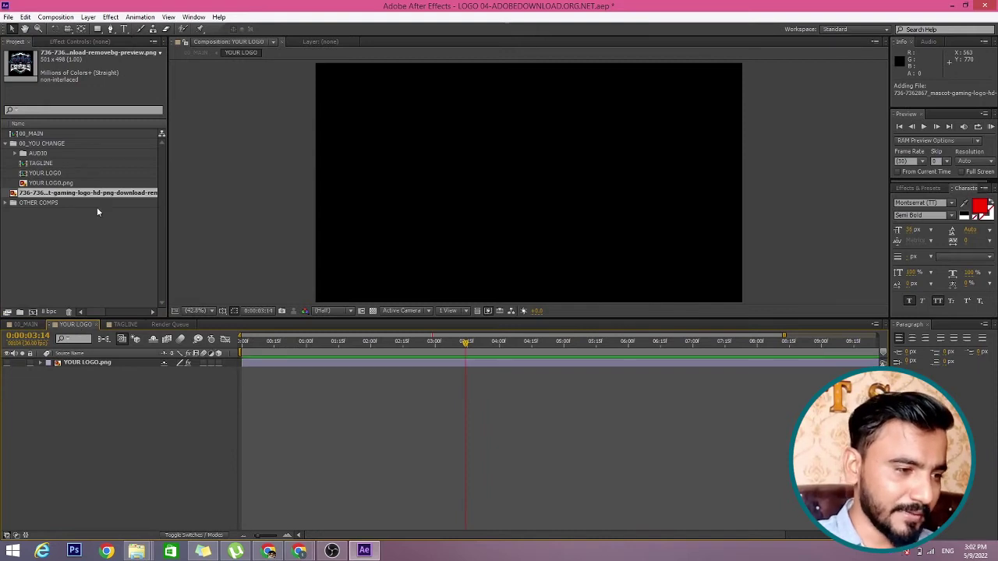
pyautogui.moveTo(91, 194); pyautogui.dragTo(118, 396)
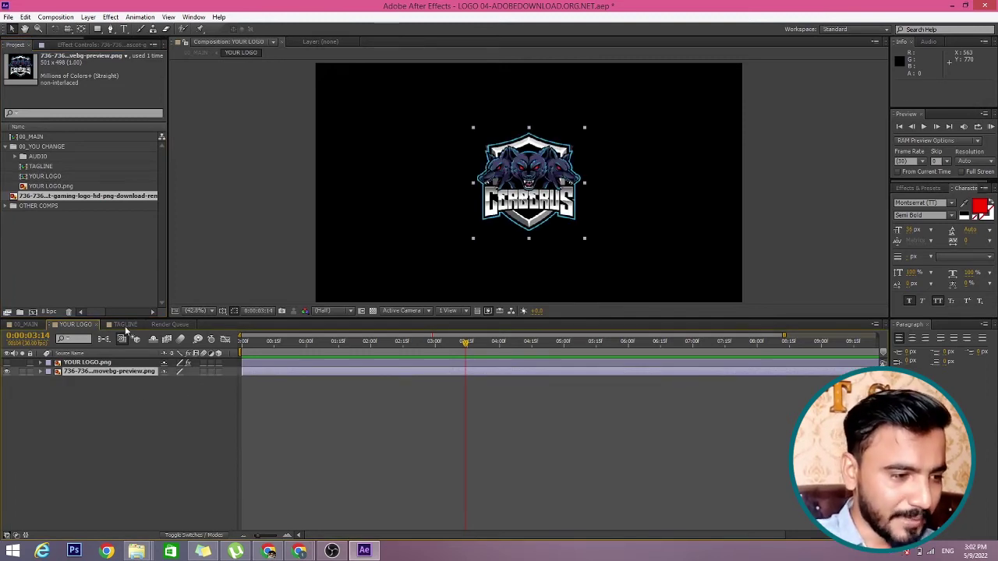
pyautogui.click(26, 326)
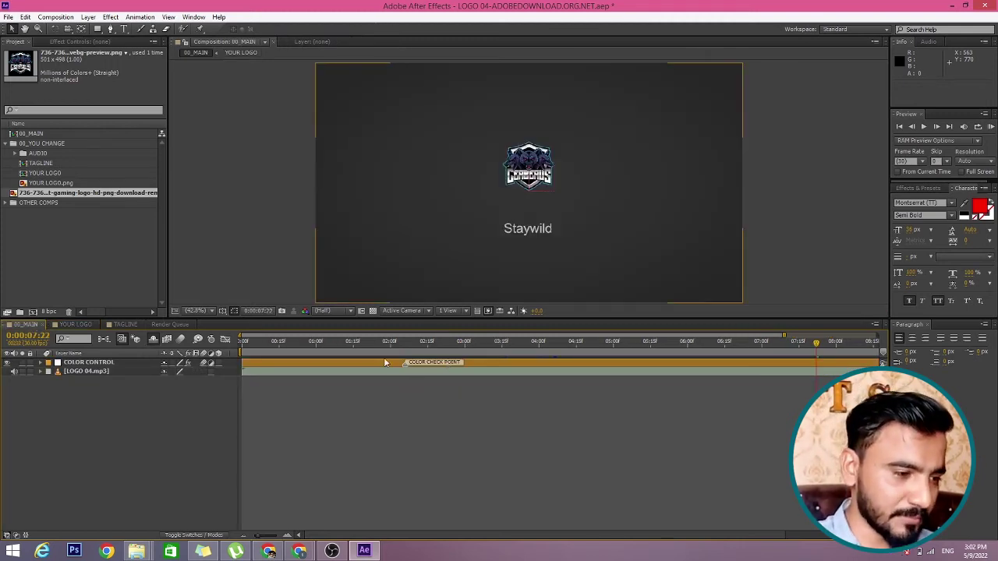
# Step: Scale the Cerberus logo to about 169%, then 196%, checking its size in 00_MAIN
pyautogui.click(84, 325)
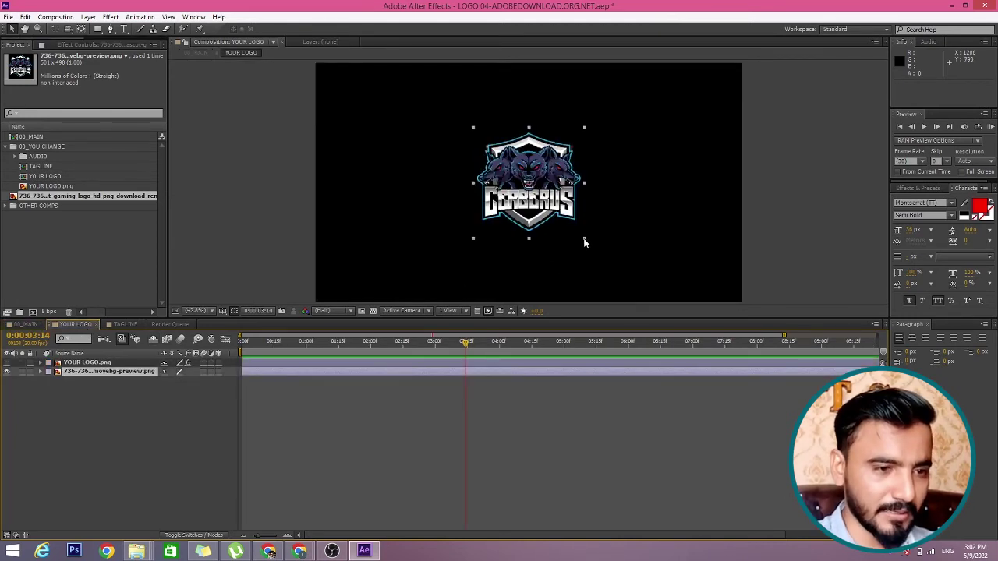
pyautogui.moveTo(583, 238); pyautogui.dragTo(637, 276)
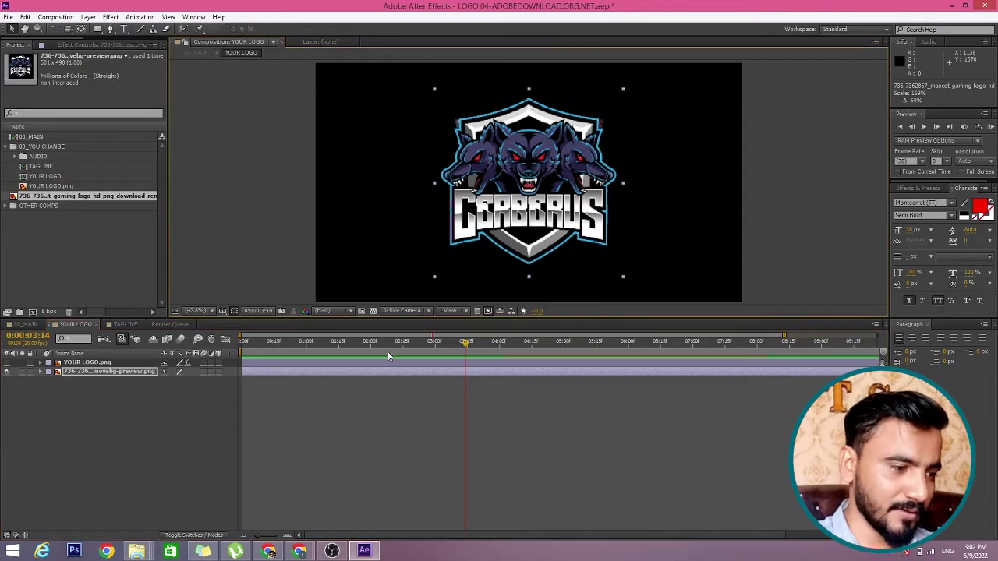
pyautogui.click(31, 324)
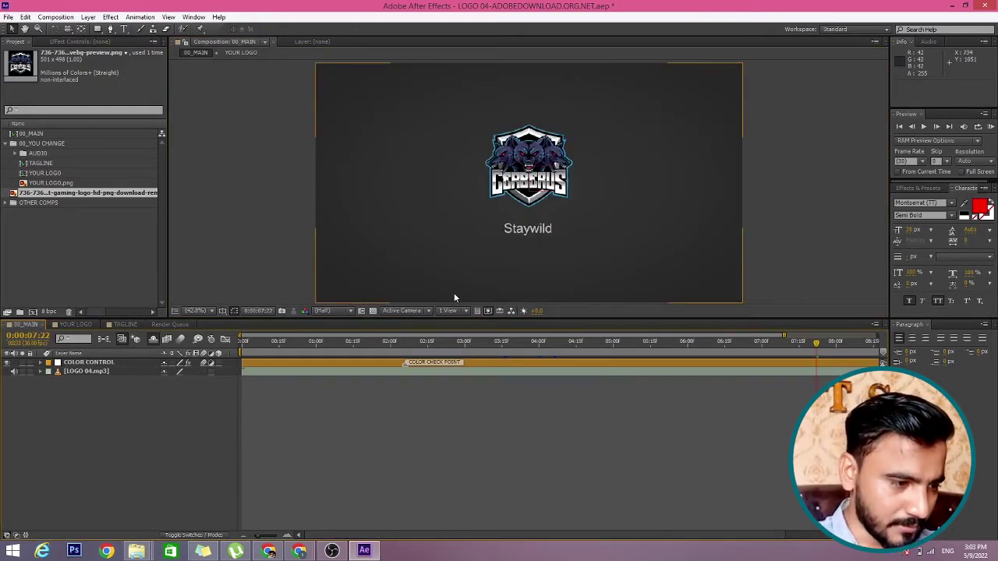
pyautogui.click(84, 325)
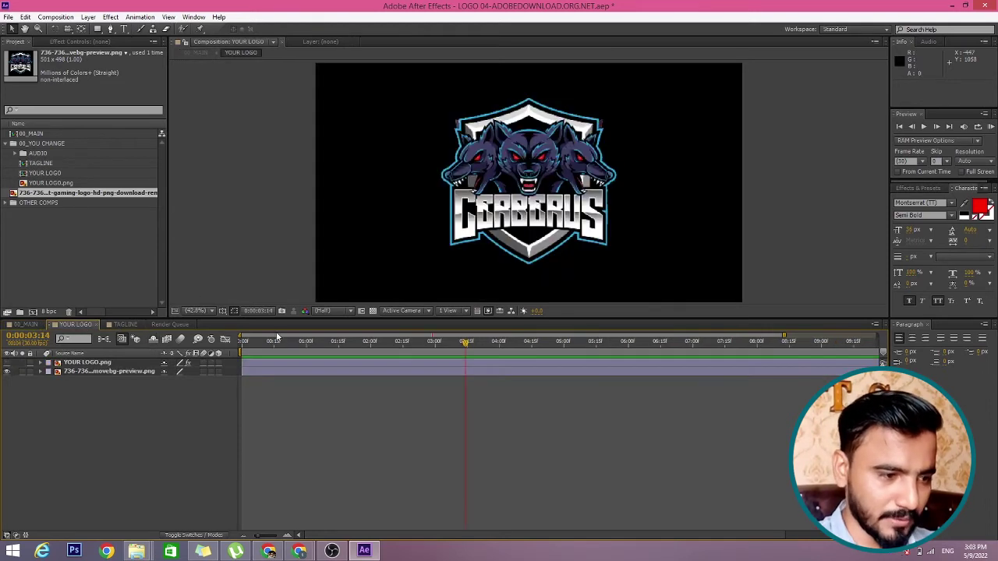
pyautogui.click(115, 372)
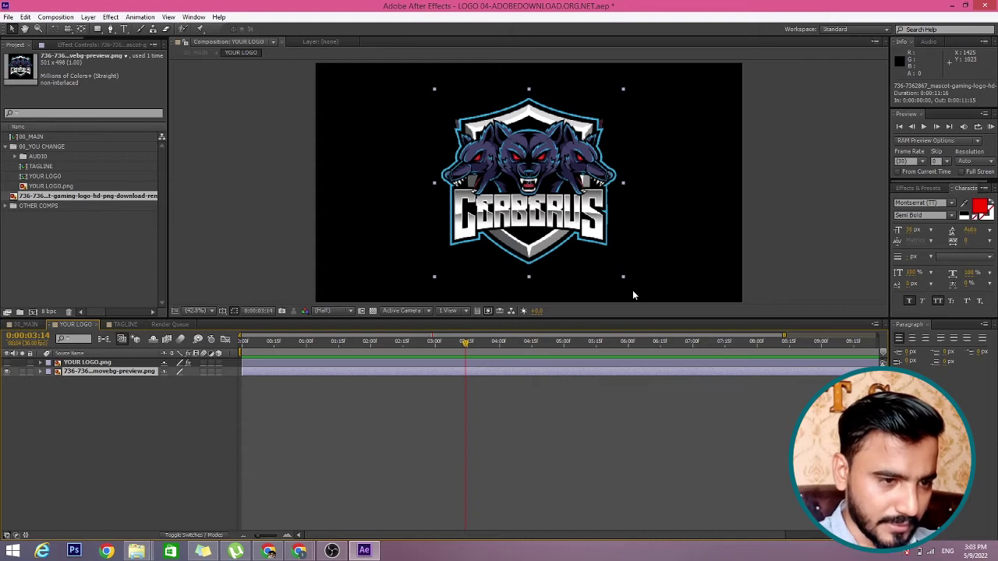
pyautogui.moveTo(624, 279); pyautogui.dragTo(651, 286)
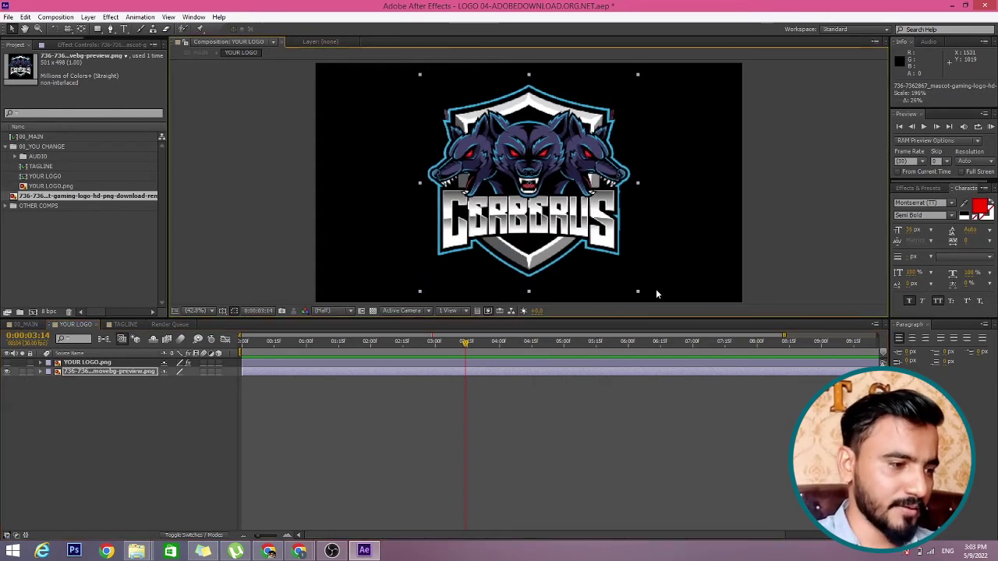
pyautogui.click(28, 325)
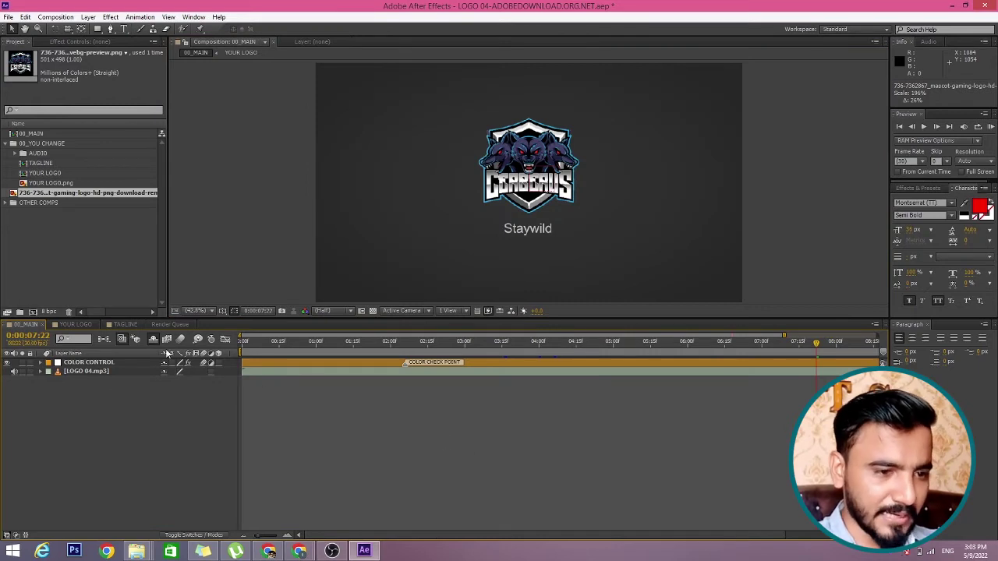
pyautogui.click(127, 323)
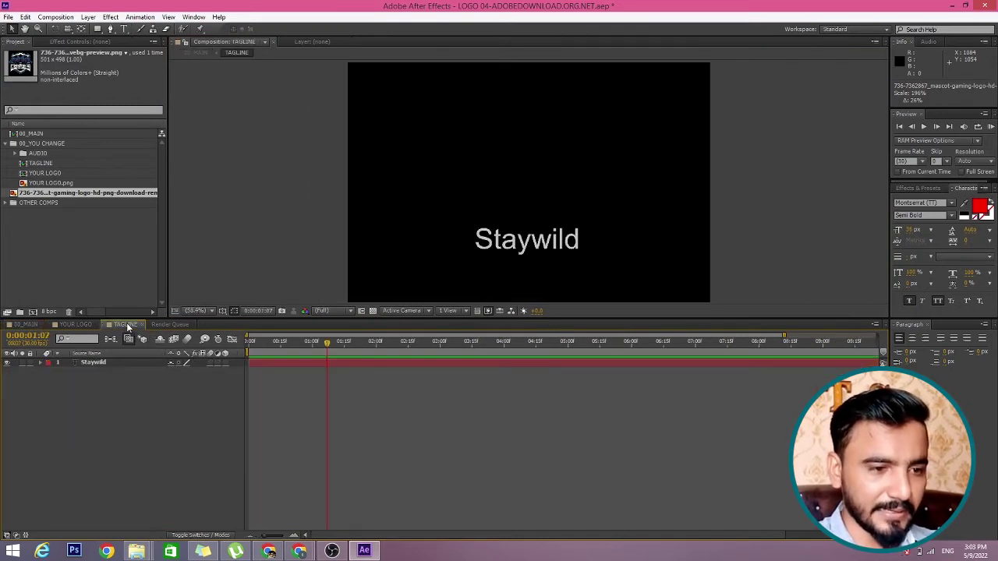
# Step: Replace the Staywild tagline with the creator's name and preview it in 00_MAIN near 3 seconds
pyautogui.doubleClick(530, 240)
pyautogui.write('Ta')
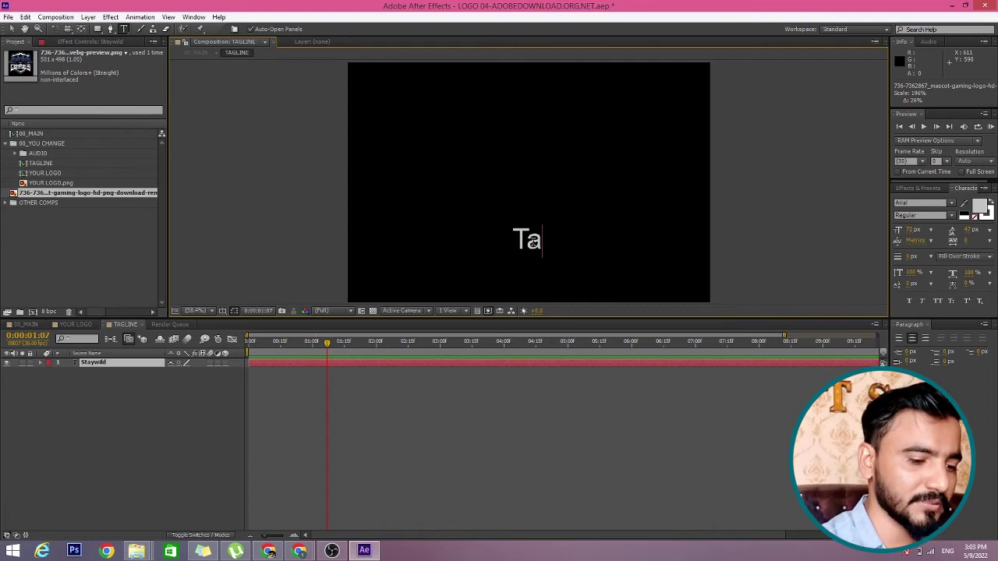
pyautogui.write('yyab Majeed')
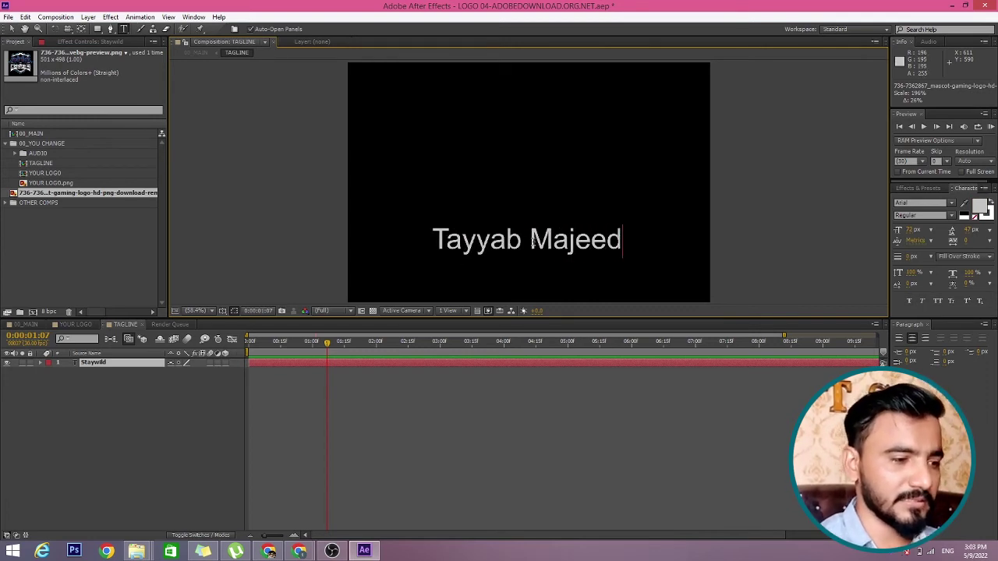
pyautogui.click(123, 417)
pyautogui.click(26, 324)
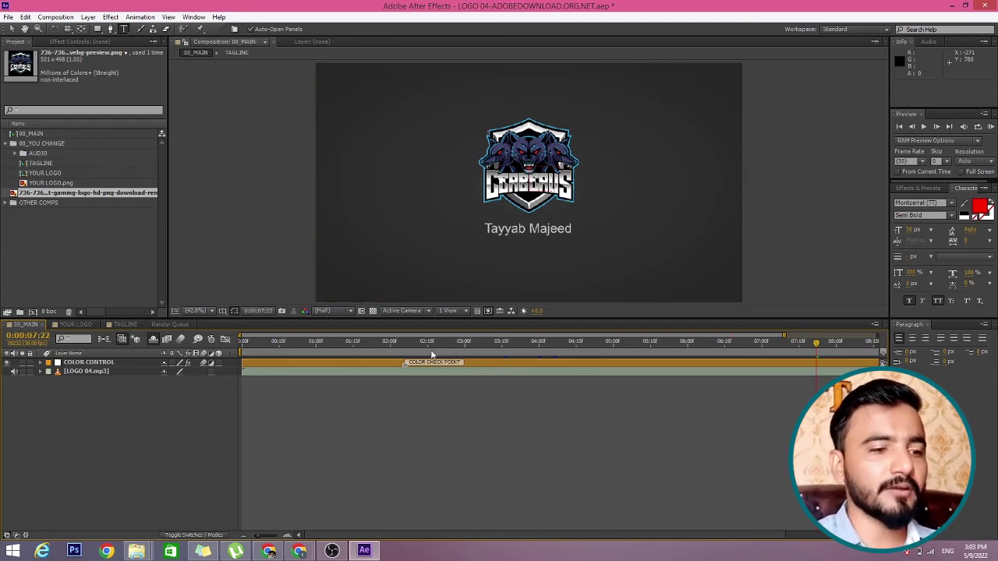
pyautogui.click(466, 347)
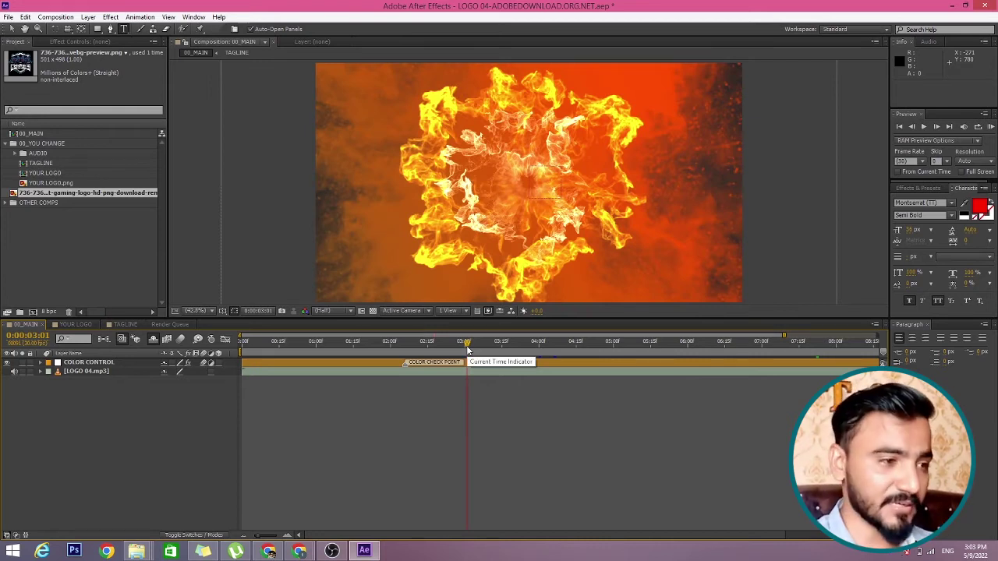
pyautogui.click(85, 42)
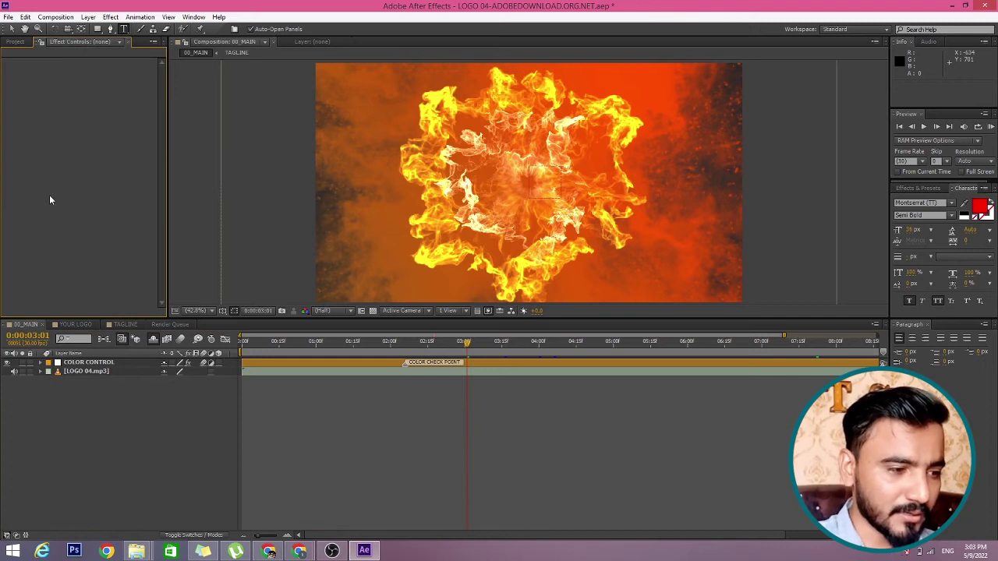
# Step: Show the COLOR CONTROL layer's colour settings and review the logo in YOUR LOGO and 00_MAIN
pyautogui.click(93, 363)
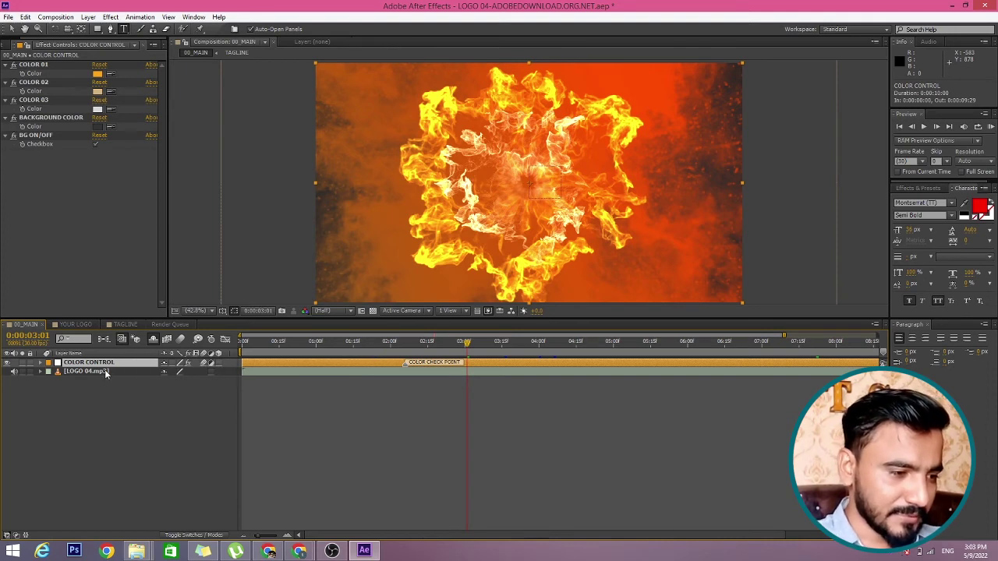
pyautogui.click(81, 326)
pyautogui.click(357, 354)
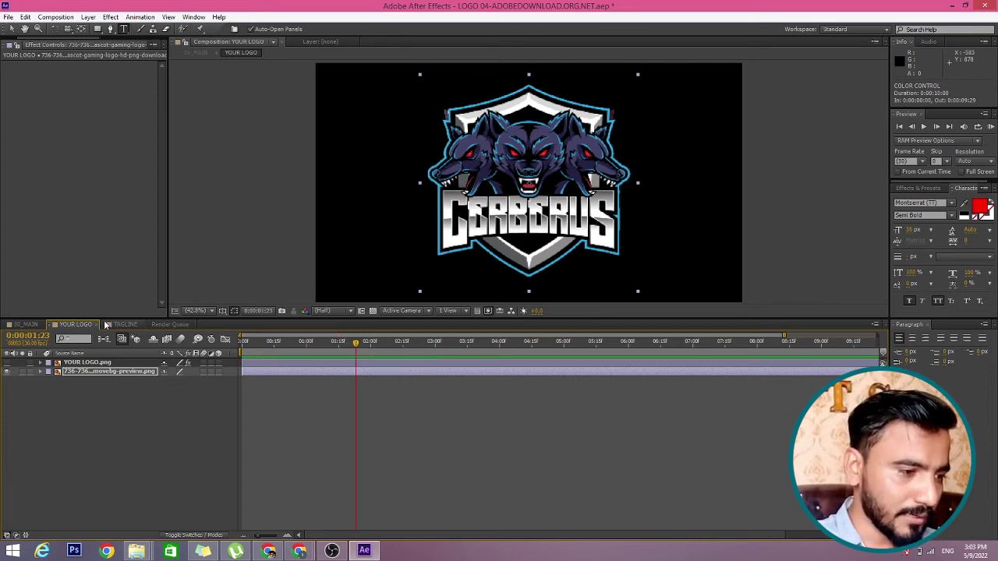
pyautogui.click(28, 325)
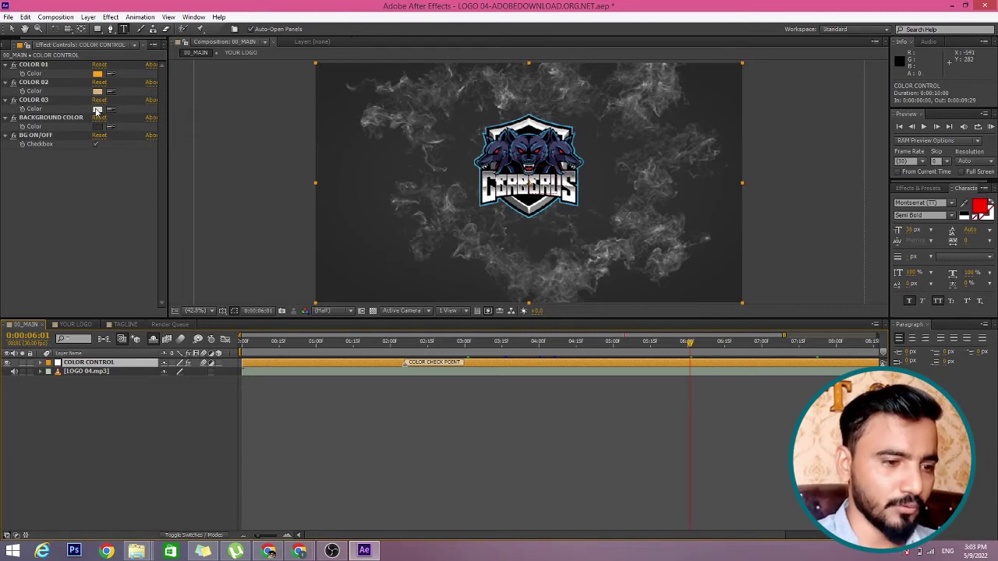
# Step: Set COLOR 03 to a deep saturated blue to turn the smoke blue
pyautogui.click(98, 110)
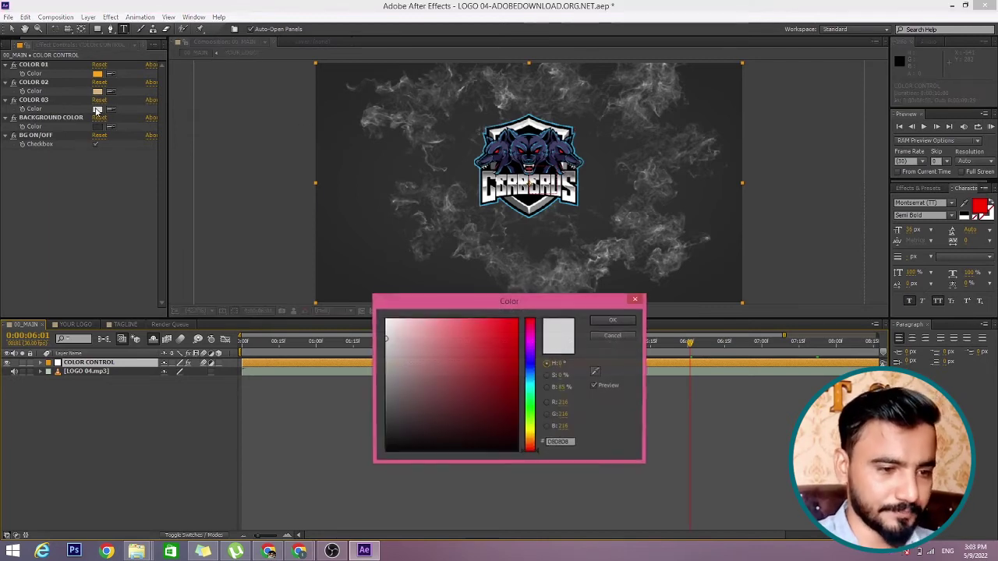
pyautogui.click(534, 376)
pyautogui.click(513, 358)
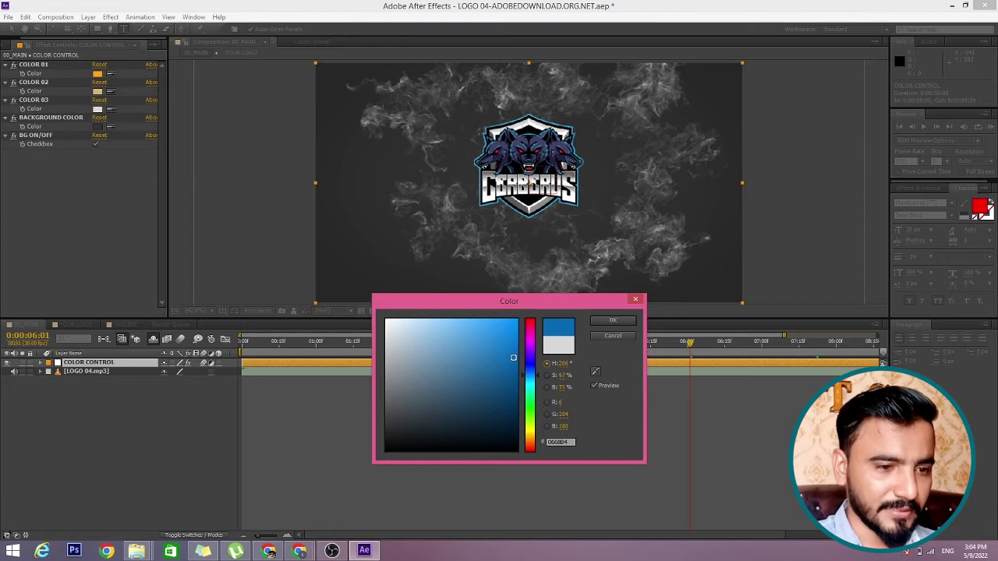
pyautogui.click(613, 321)
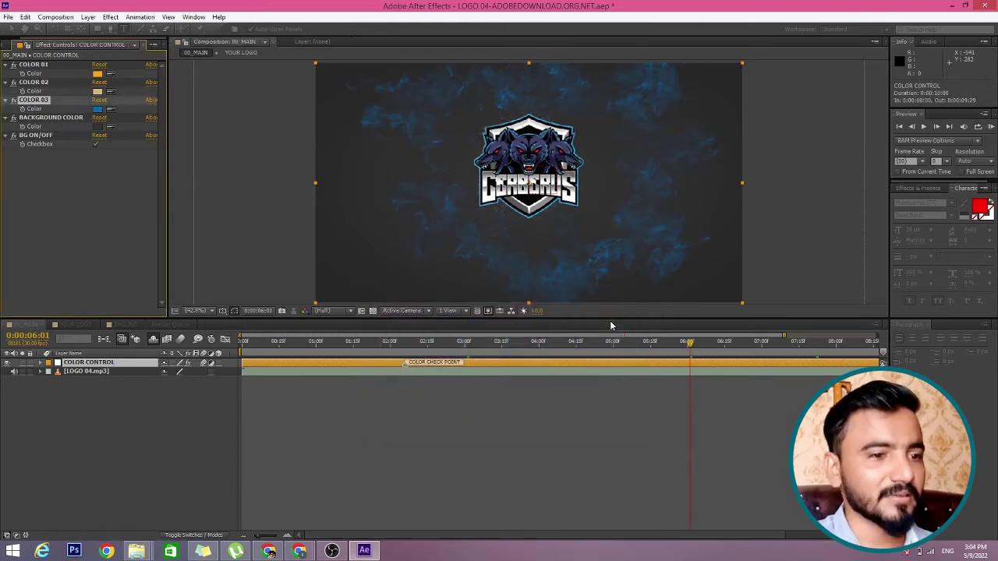
# Step: Change COLOR 01 from orange to red (FC1717)
pyautogui.click(97, 74)
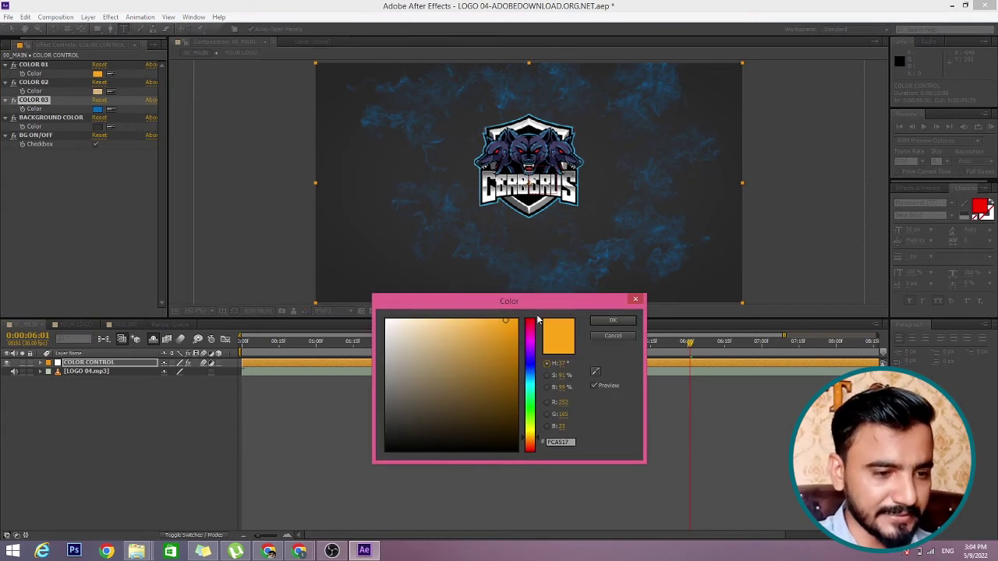
pyautogui.click(531, 320)
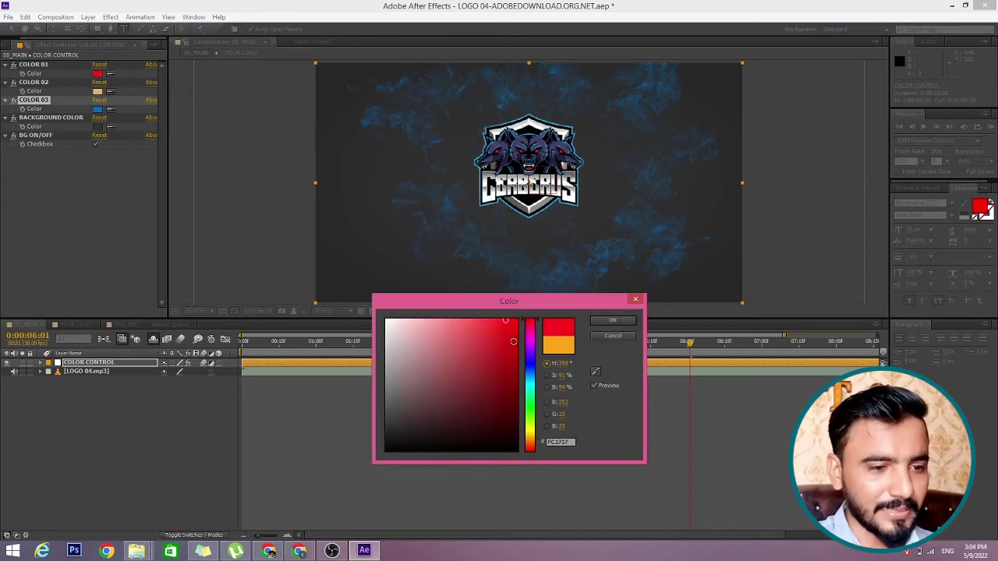
pyautogui.click(613, 321)
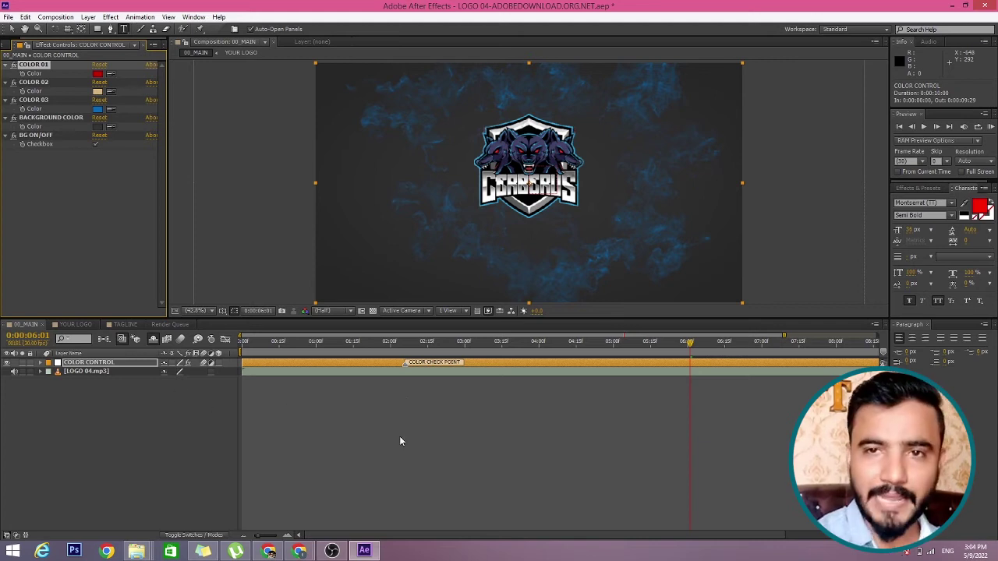
# Step: Add 00_MAIN to the Render Queue and delete the old finished render job
pyautogui.hotkey('ctrl', 'm')
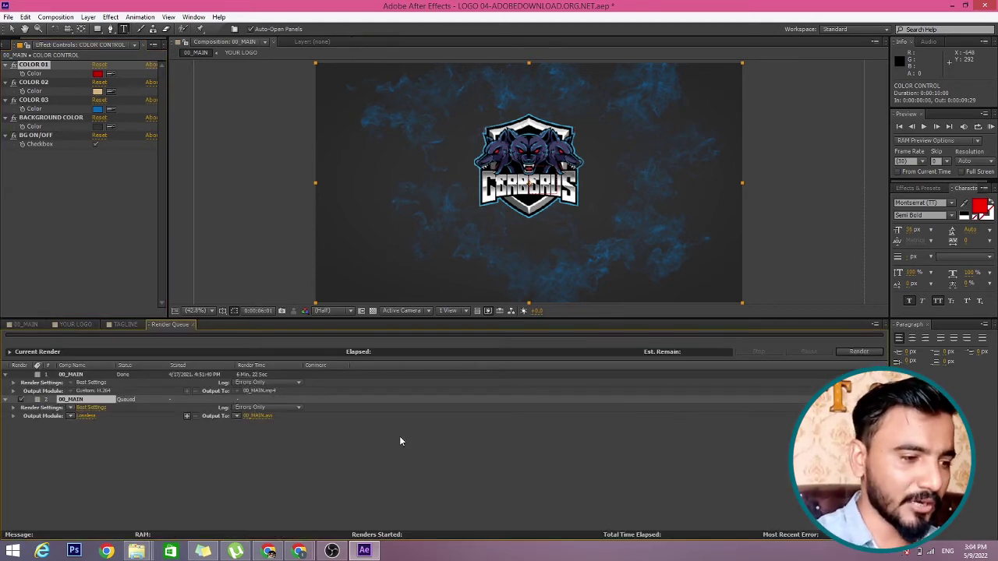
pyautogui.click(114, 376)
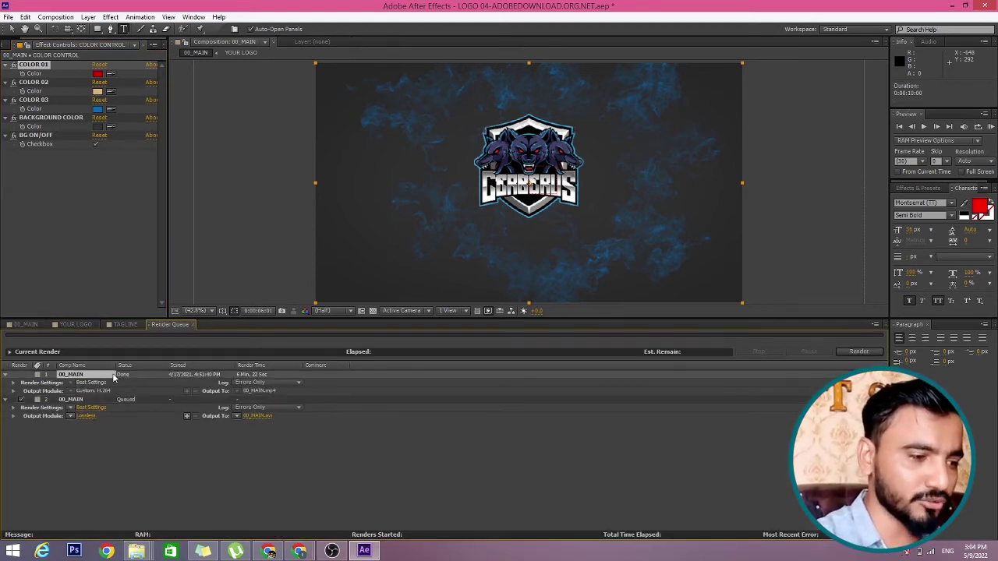
pyautogui.press('Delete')
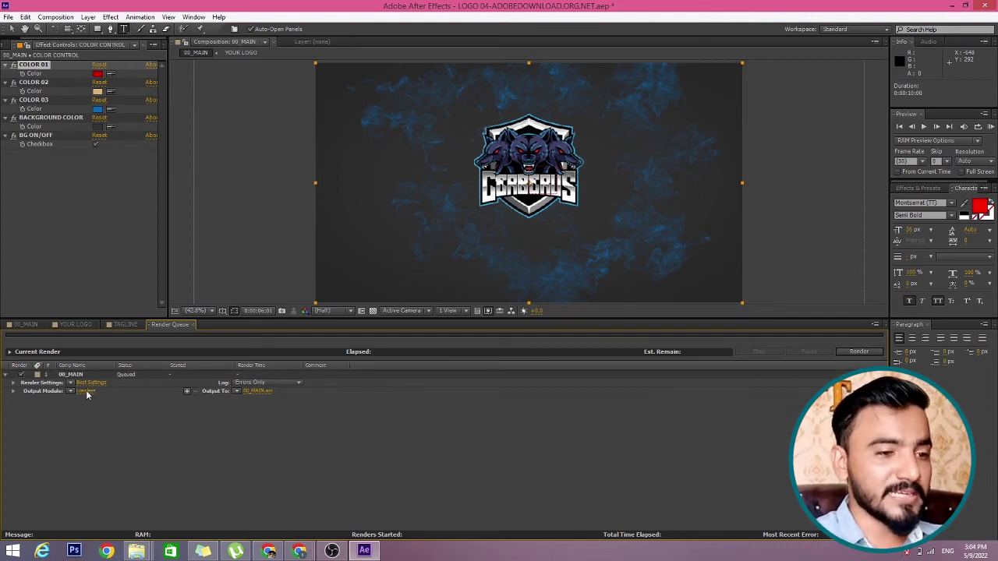
# Step: Set the output module format to H.264 for 00_MAIN.mp4
pyautogui.click(86, 391)
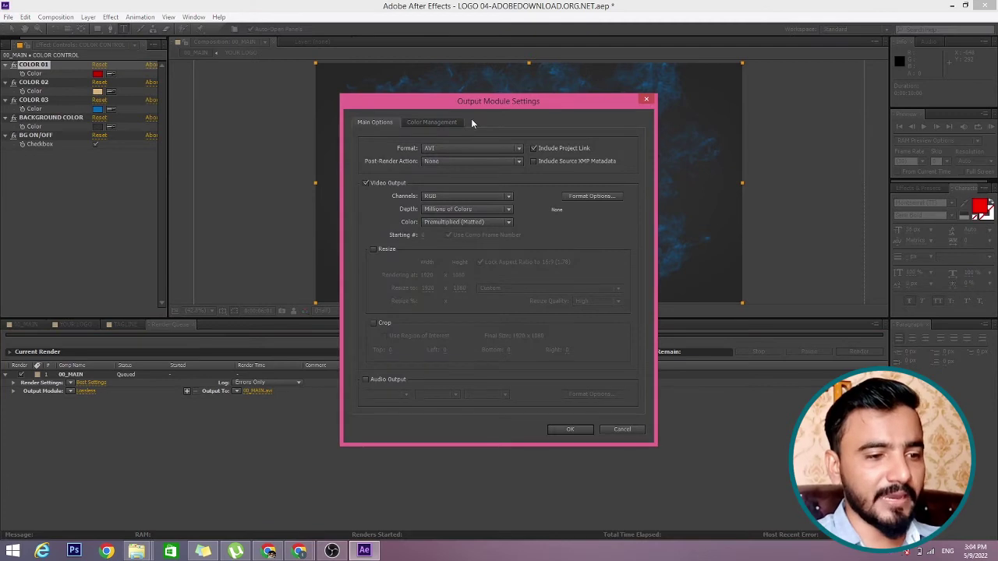
pyautogui.click(460, 148)
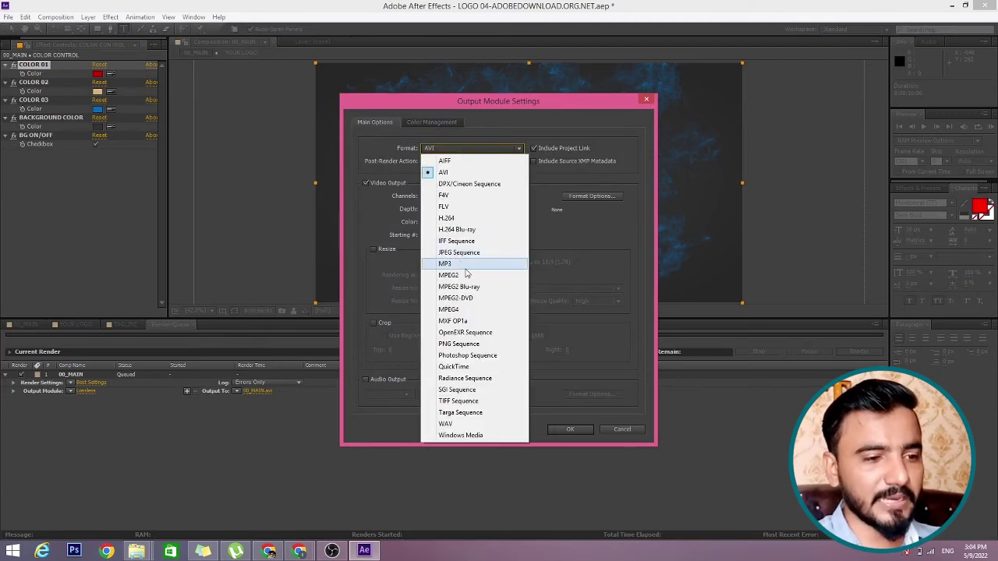
pyautogui.click(451, 218)
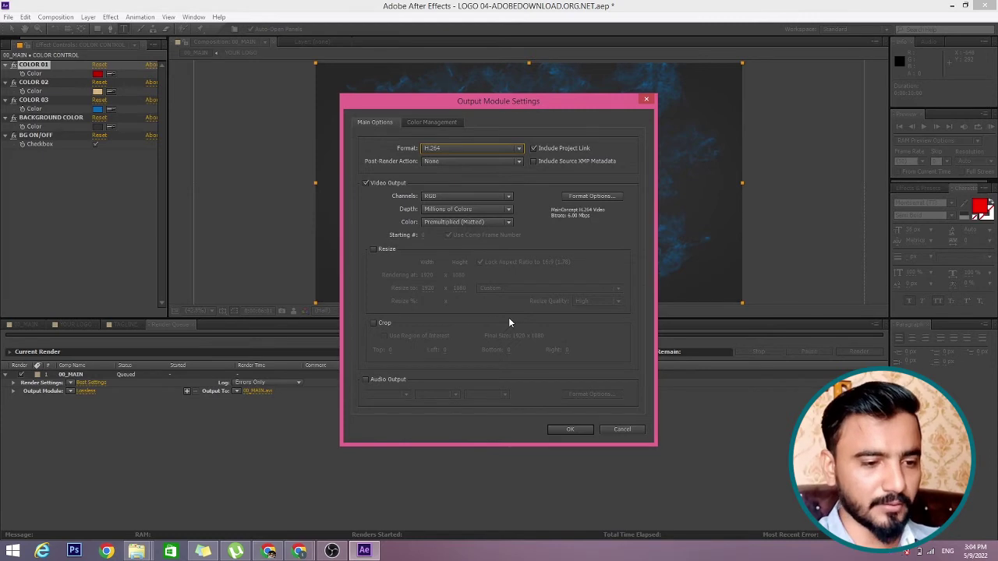
pyautogui.click(570, 429)
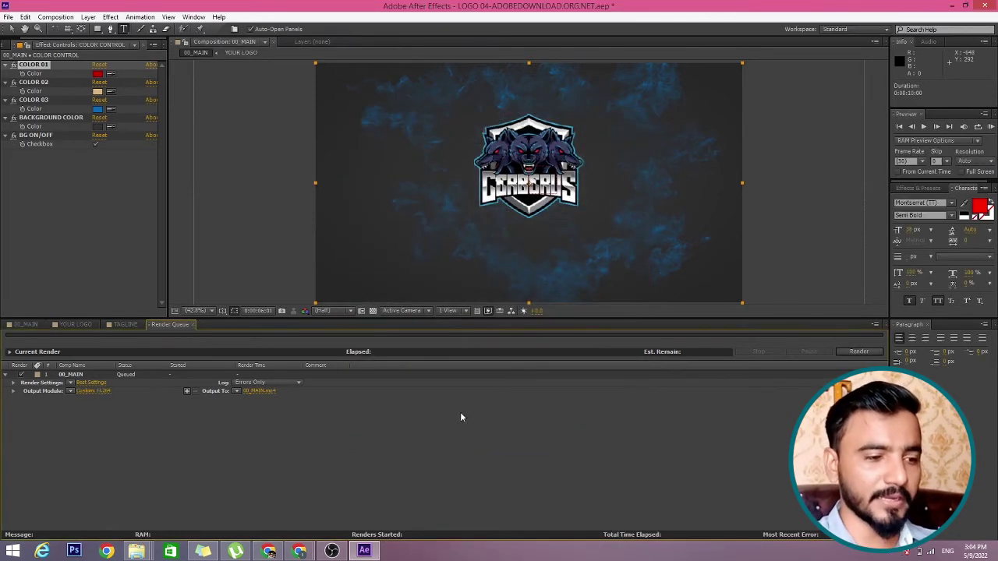
pyautogui.click(258, 392)
# Step: Save the render output as an MP4 on the Desktop, named with the creator's name
pyautogui.click(42, 123)
pyautogui.click(129, 250)
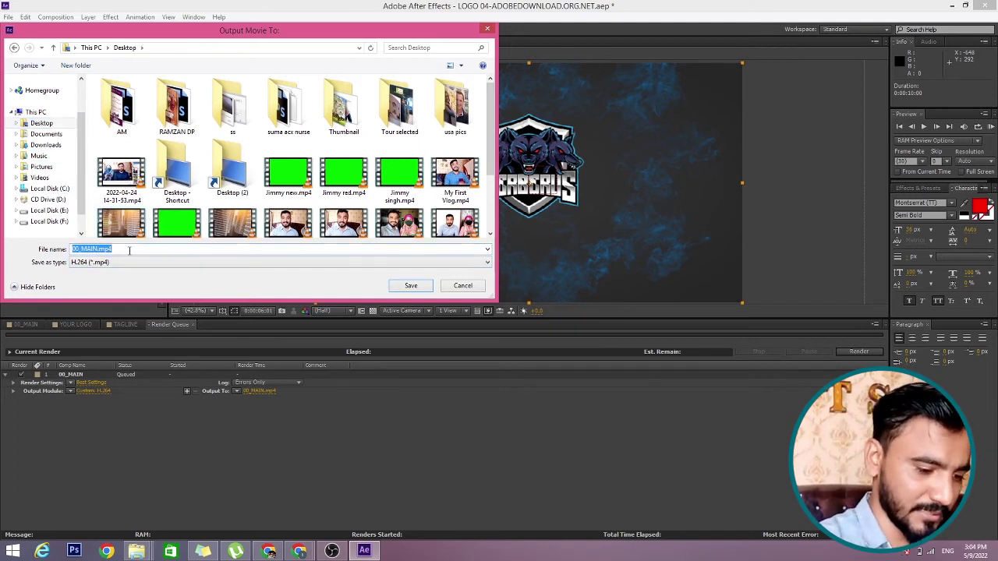
pyautogui.write('Tayyab')
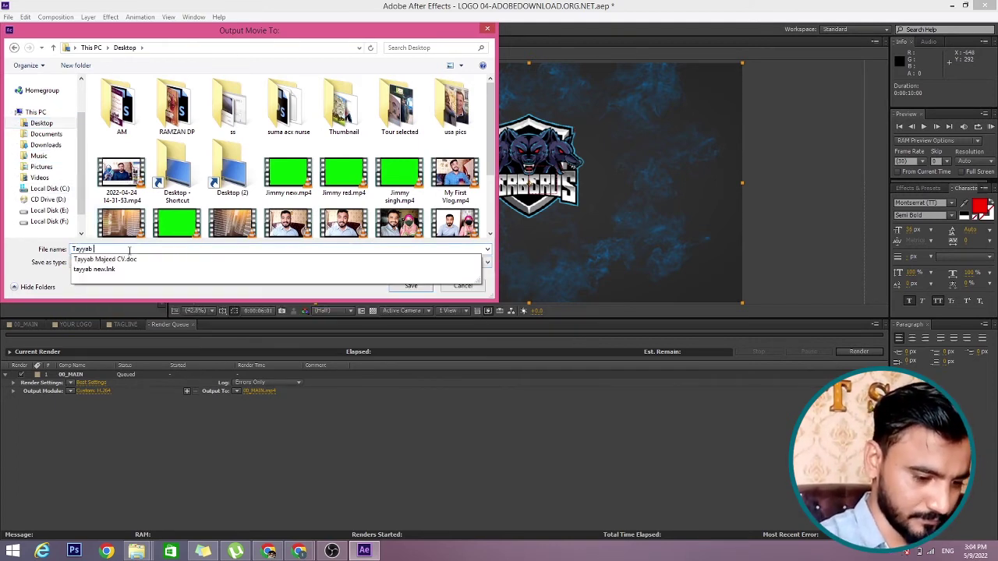
pyautogui.write(' Majeed')
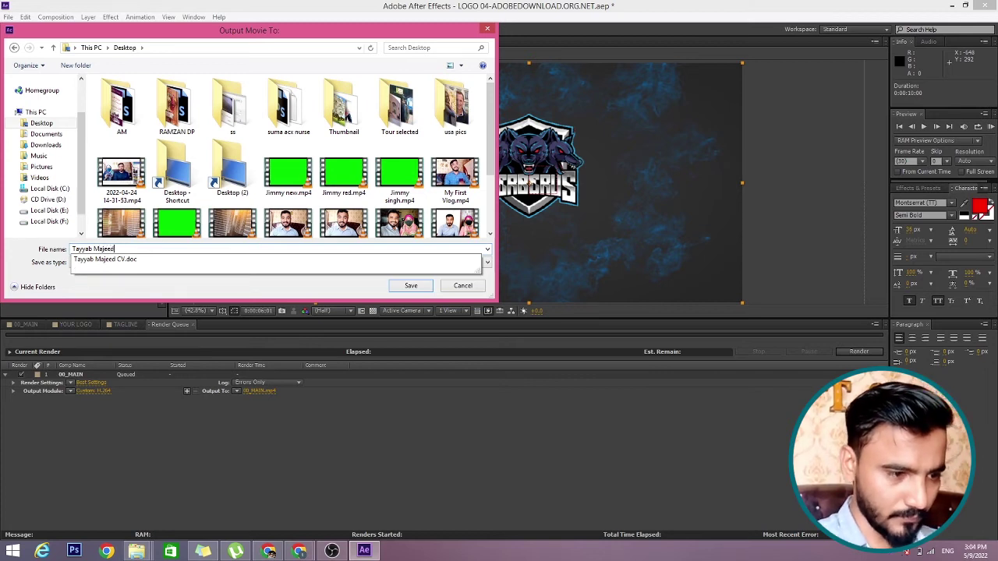
pyautogui.click(286, 285)
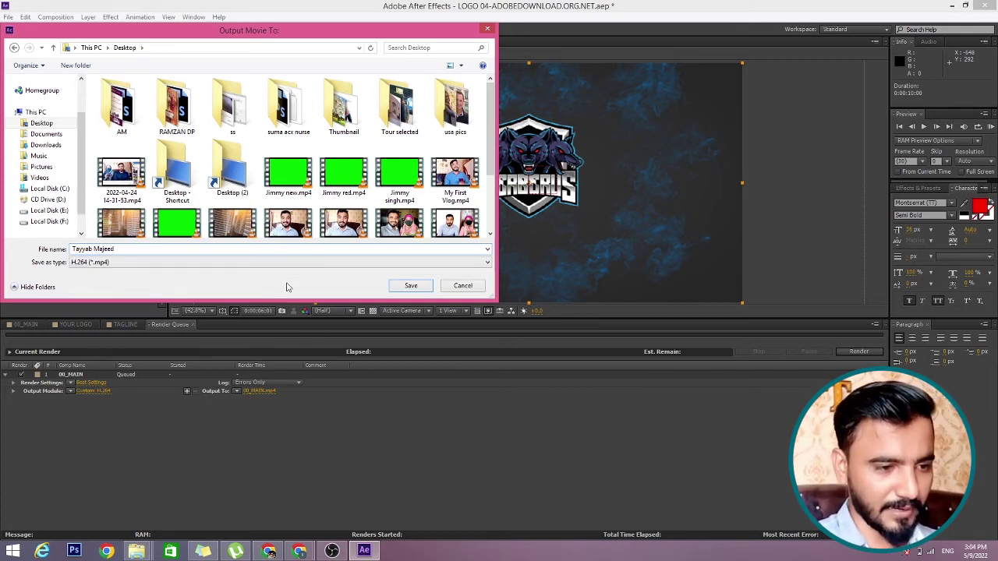
pyautogui.click(407, 285)
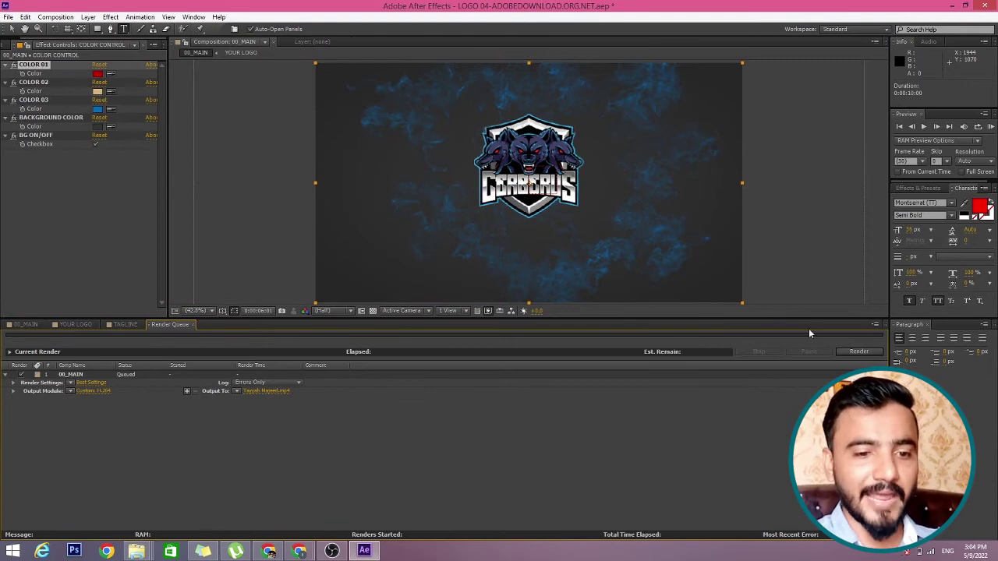
# Step: Render the 00_MAIN Cerberus intro to H.264 MP4 and wait for the job to finish
pyautogui.click(859, 352)
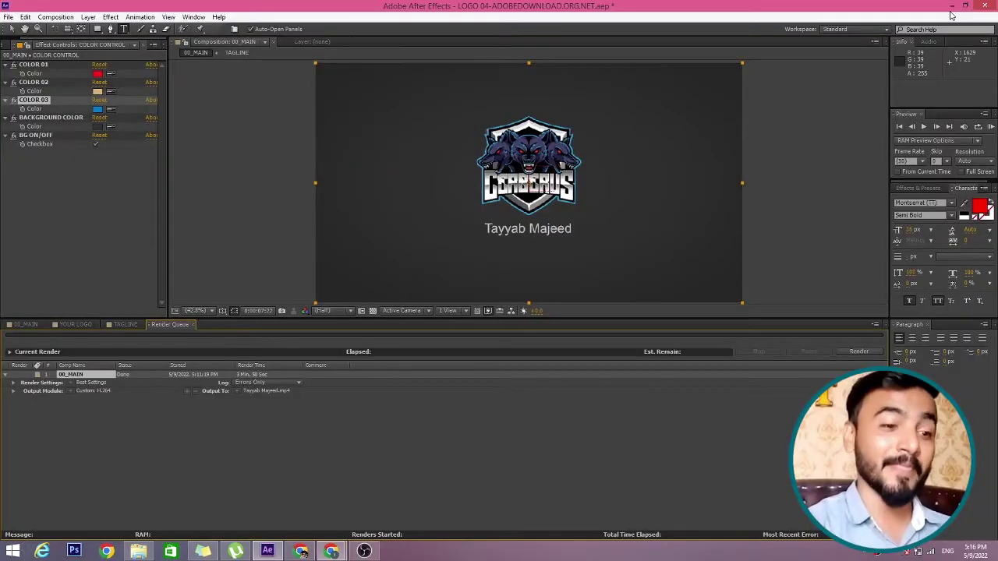
# Step: Watch the rendered intro MP4 in VLC, then minimize it and bring forward the Fiverr browser
pyautogui.click(953, 6)
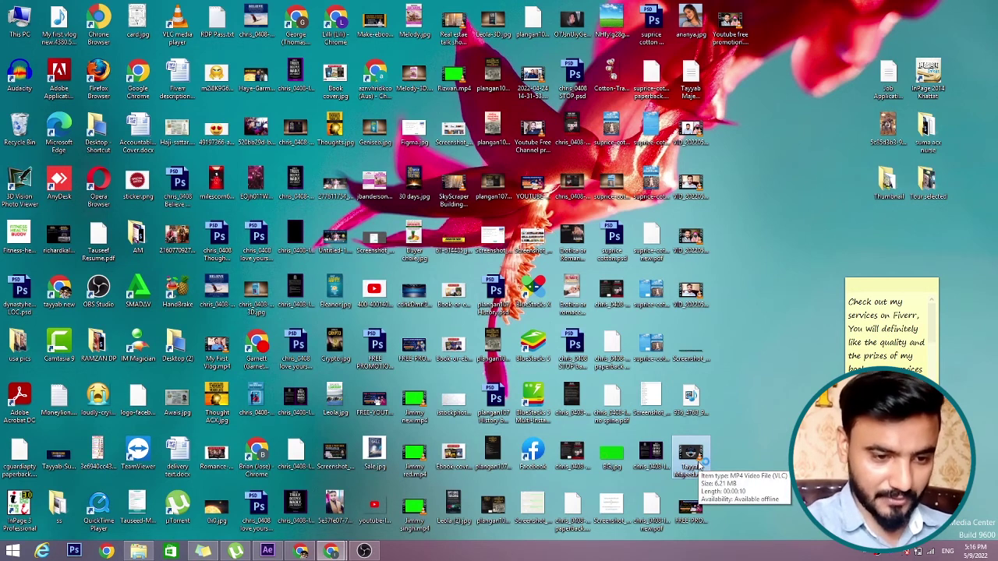
pyautogui.doubleClick(699, 465)
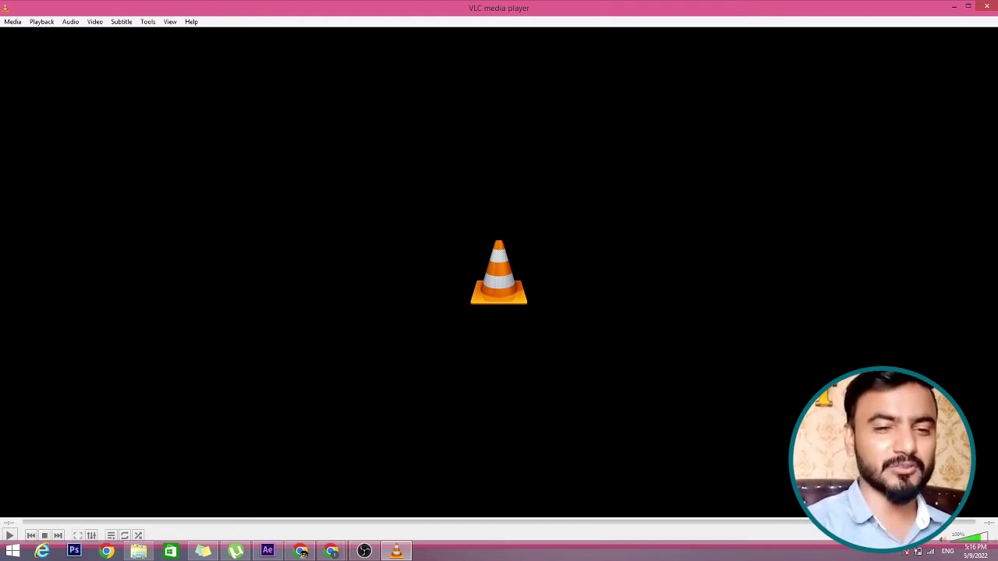
pyautogui.click(954, 7)
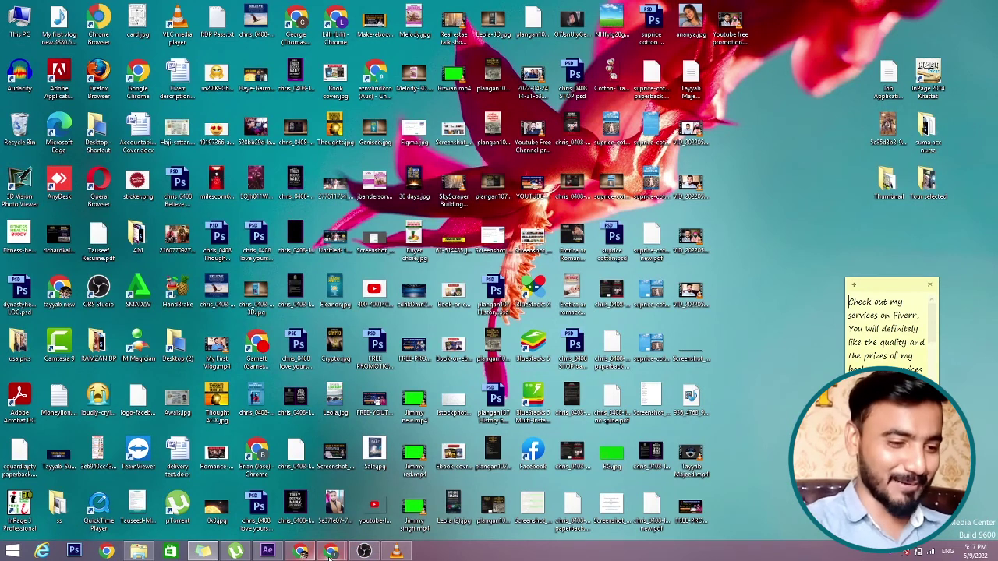
pyautogui.moveTo(329, 555)
pyautogui.click(380, 485)
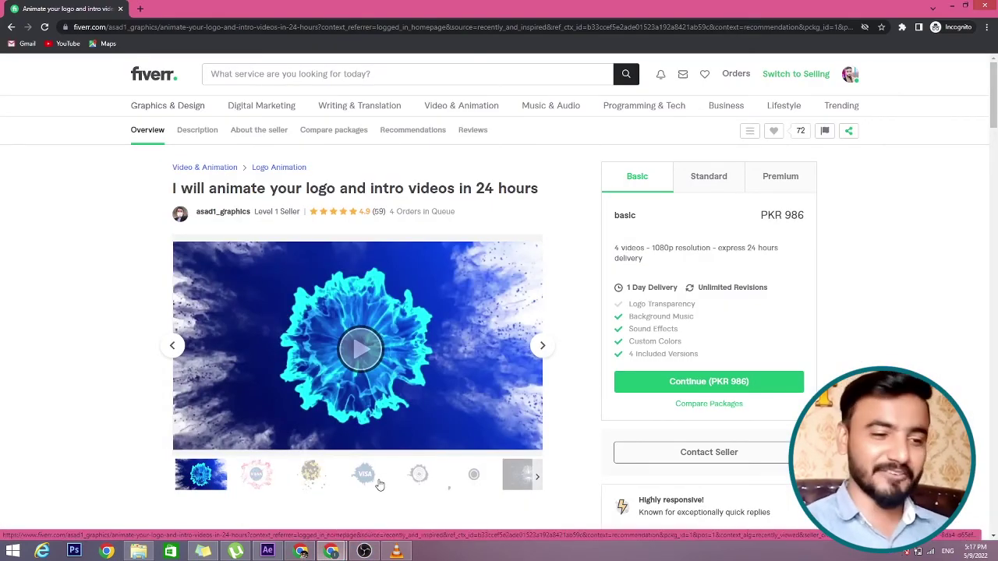
# Step: Play the Fiverr gig's gallery video showing the seller's sample logo animations
pyautogui.click(361, 350)
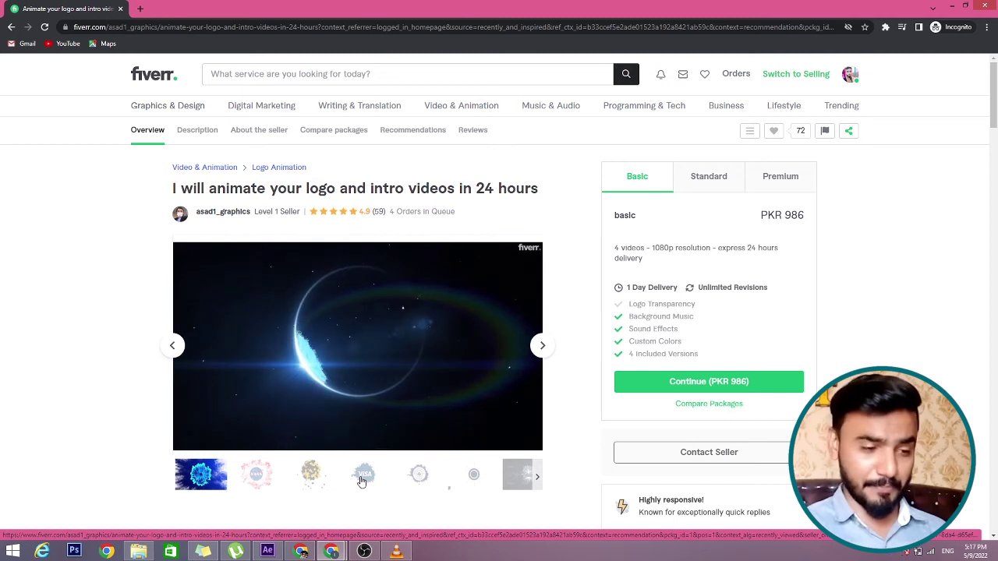
pyautogui.moveTo(250, 421)
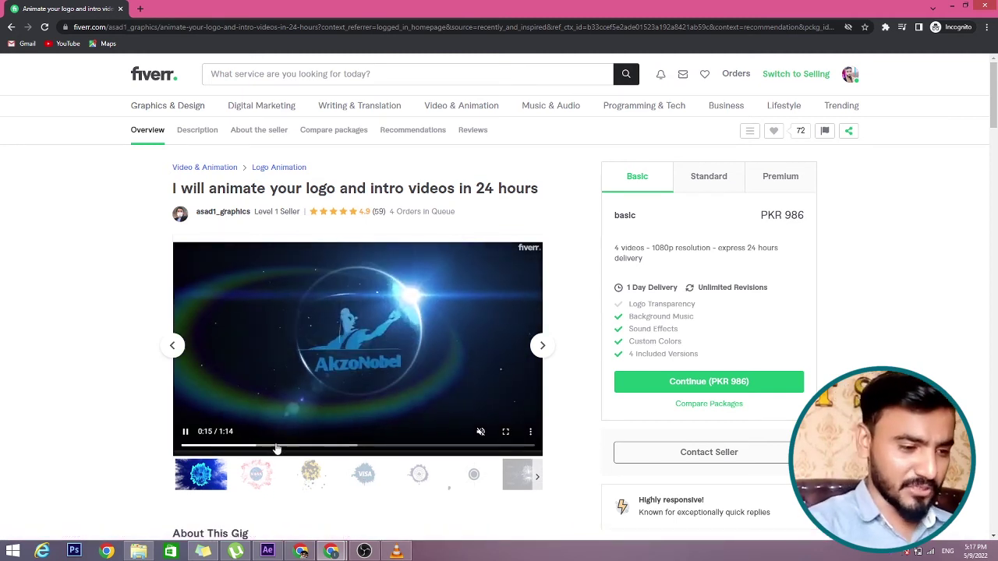